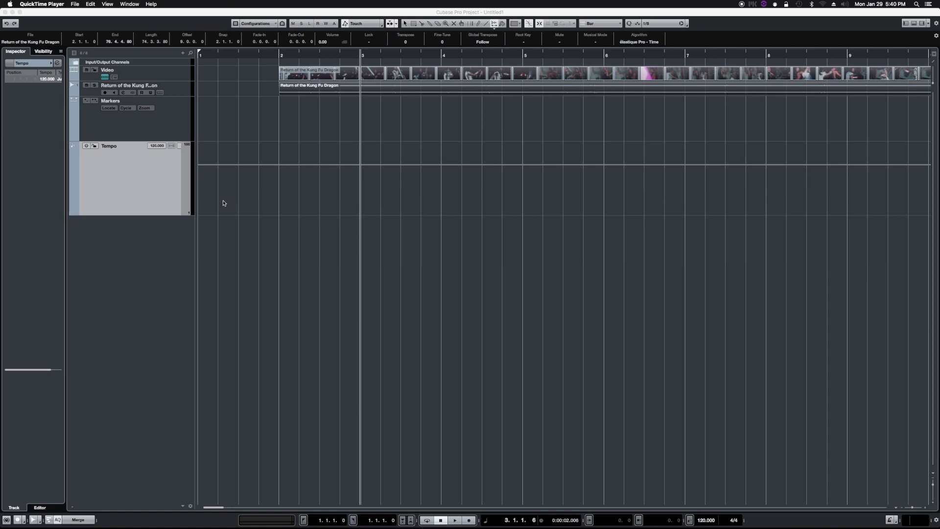
Activate the tempo track and add a bar 2 tempo point raising 120 to 144 BPM.
left_click(127, 176)
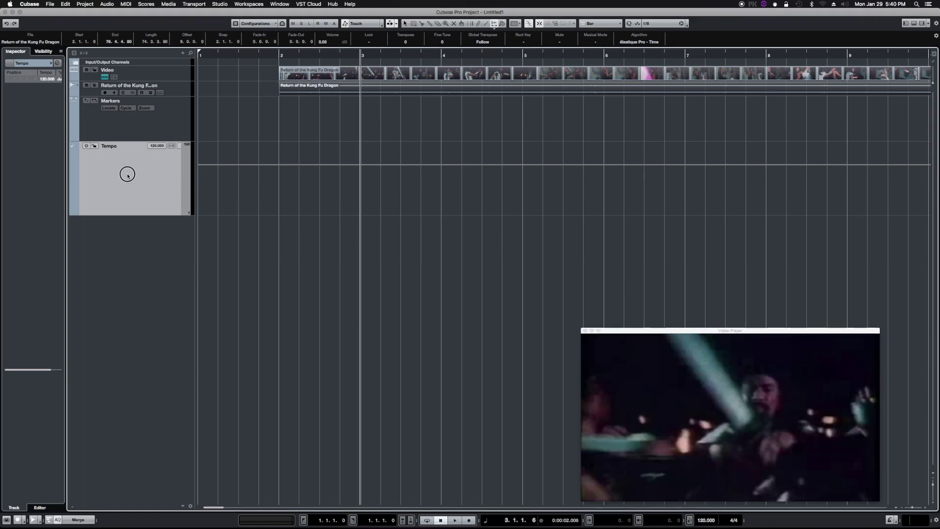
left_click(86, 146)
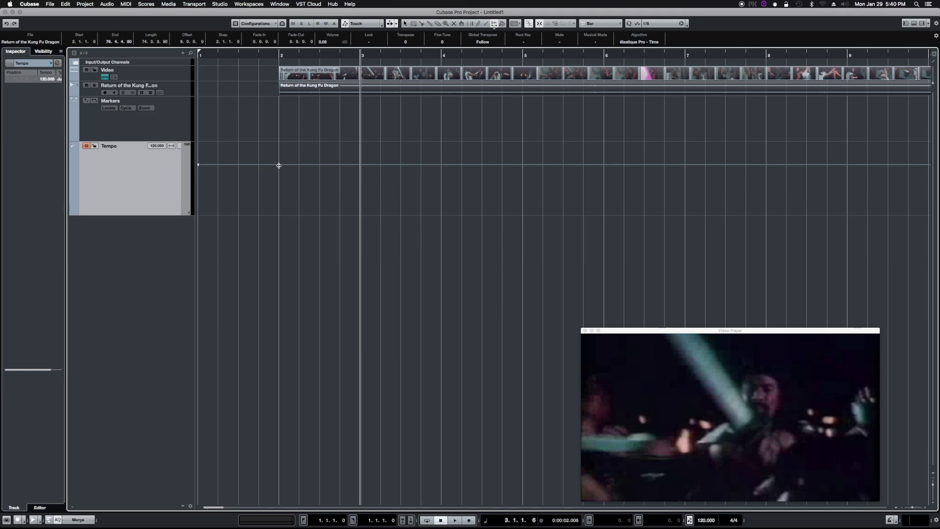
left_click(406, 23)
left_click(279, 166)
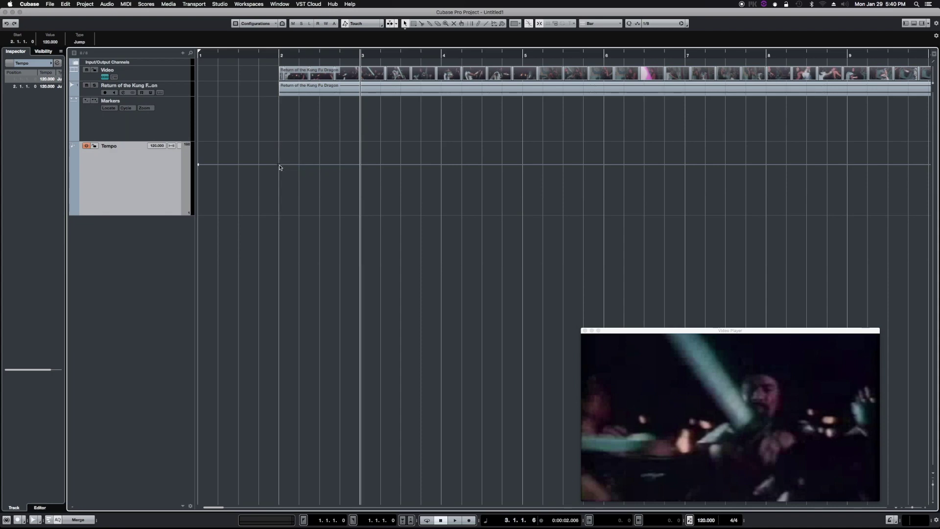
left_click_drag(279, 167, 278, 156)
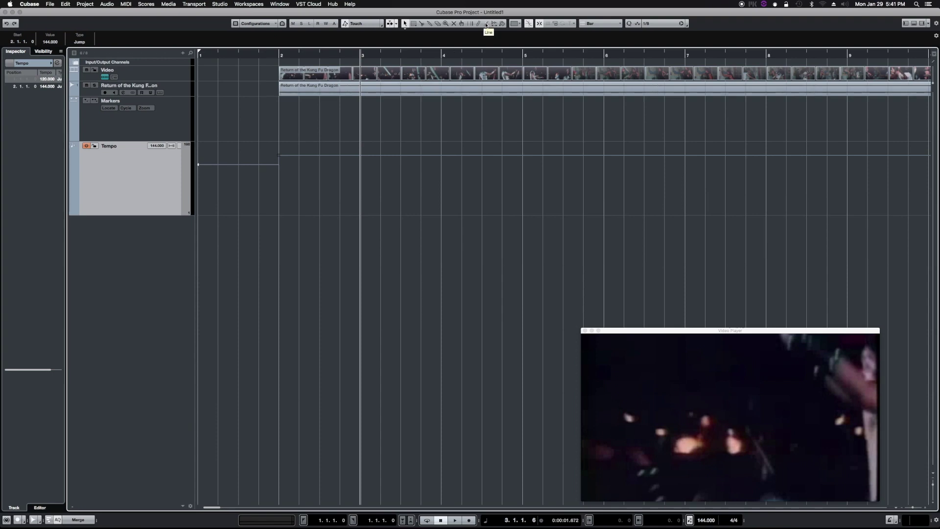
Scrub the video and insert markers at the first two sync points, near bars 4 and 5.
left_click(494, 24)
left_click_drag(412, 90, 473, 91)
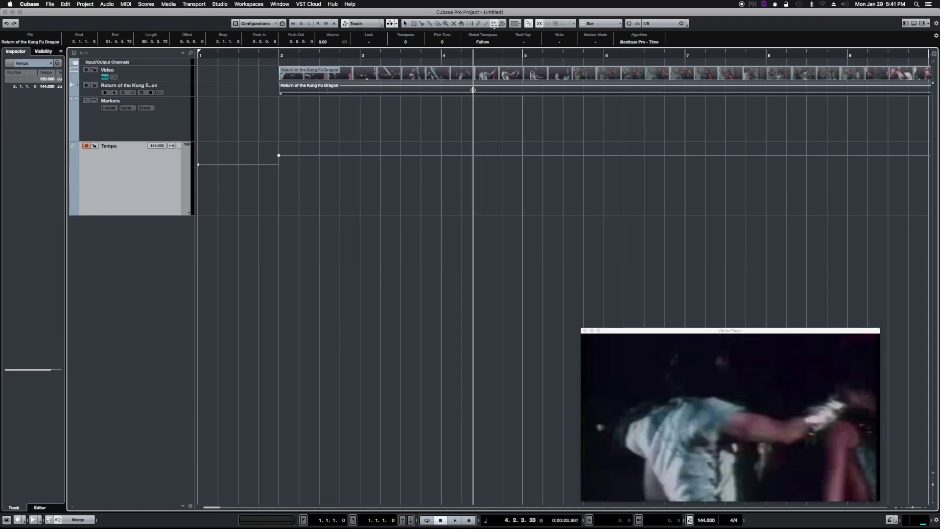
key("Insert")
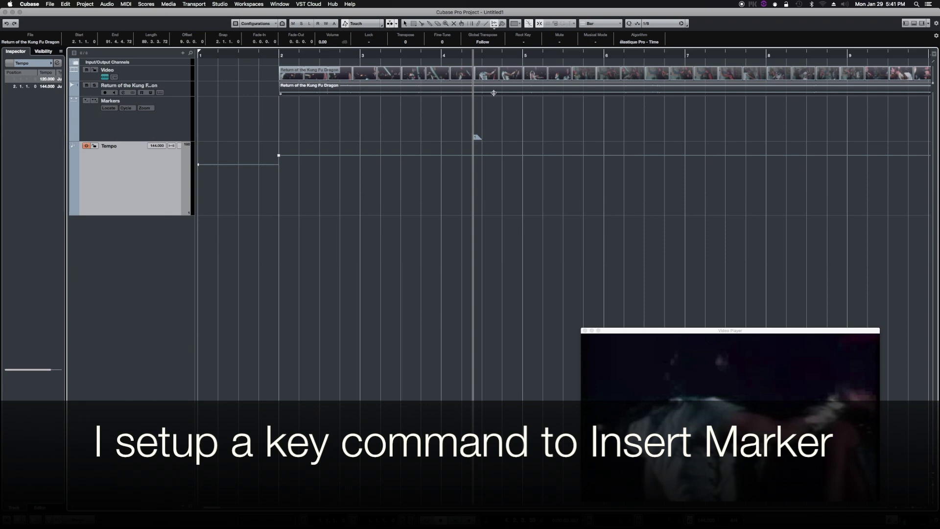
key("space")
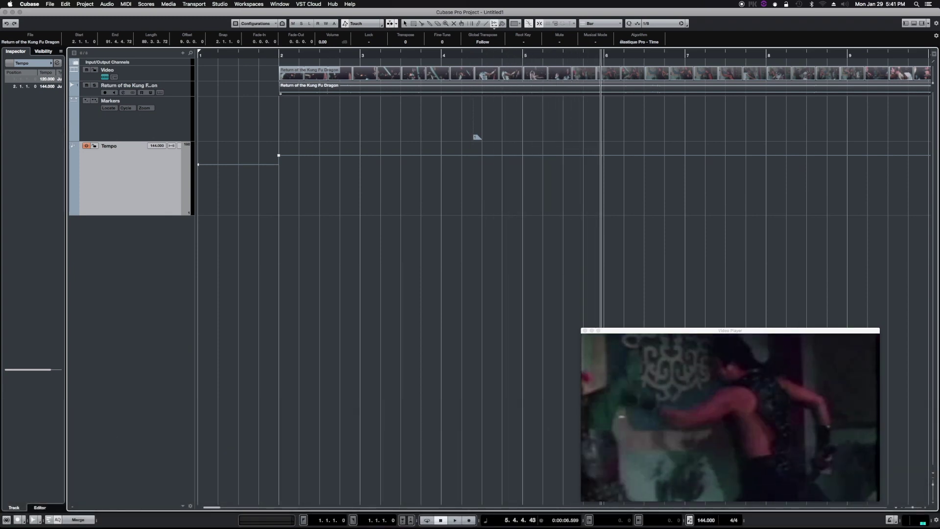
key("KP_Subtract")
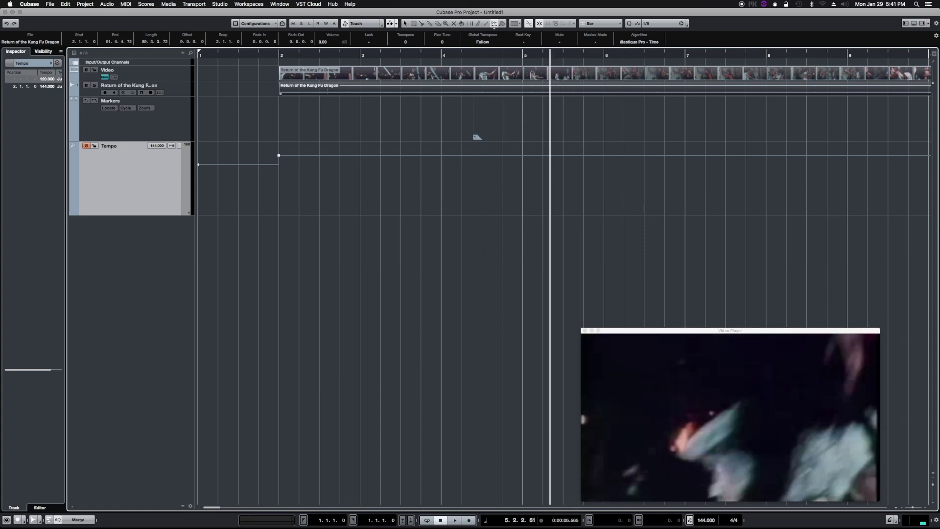
key("KP_Subtract")
key("Insert")
Insert a third marker at the next video sync hit near bar 7.
key("space")
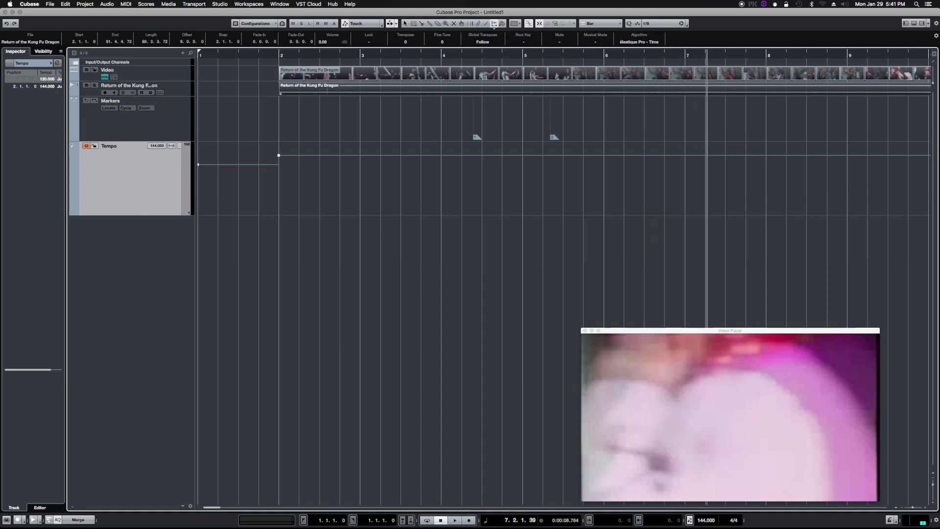
key("space")
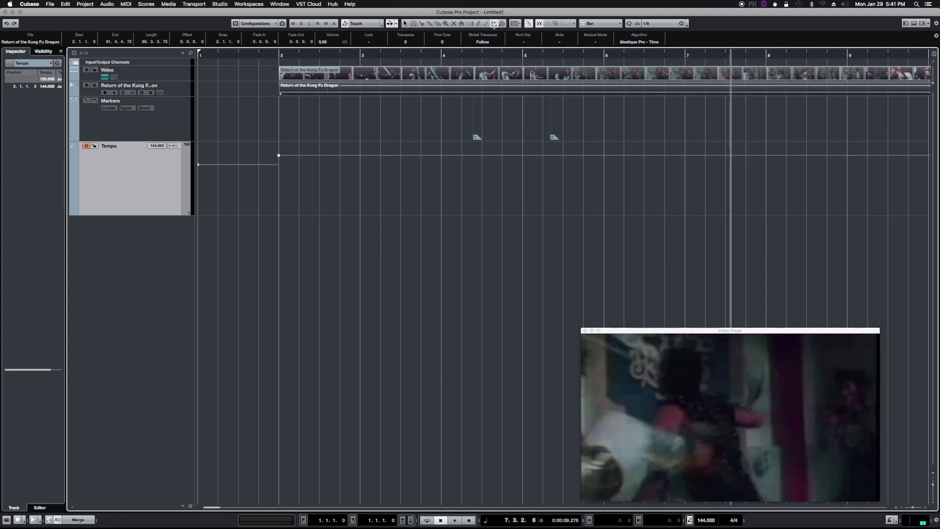
key("KP_Subtract")
key("space")
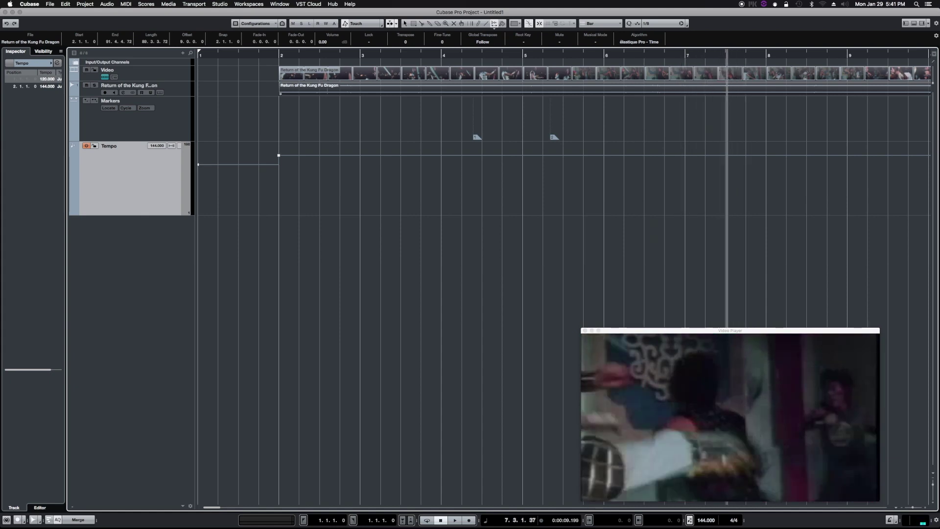
key("Insert")
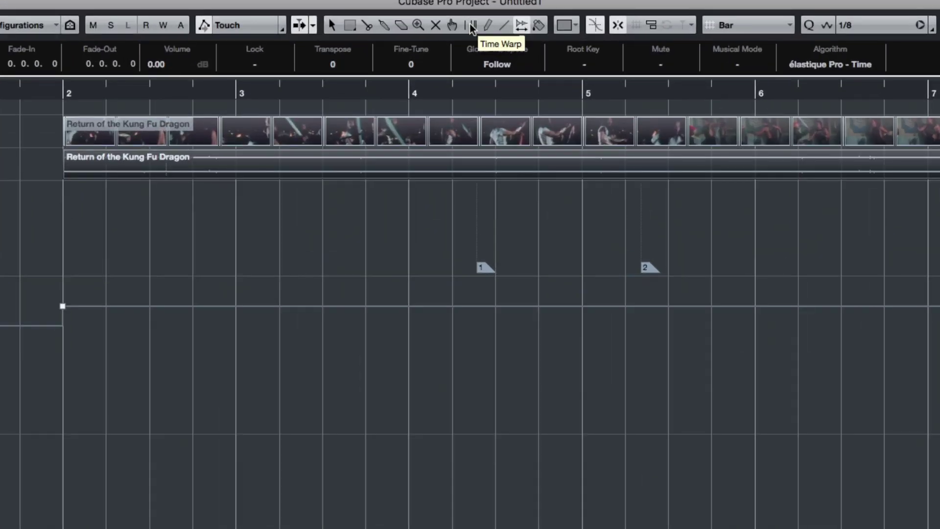
Select the Time Warp tool and keep the Snap Type set to Events.
right_click(471, 28)
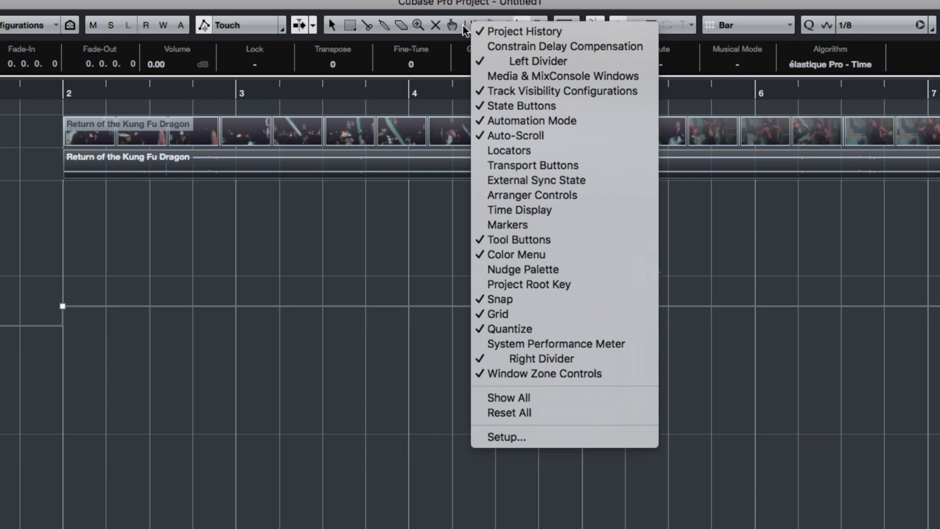
left_click(469, 29)
left_click(471, 27)
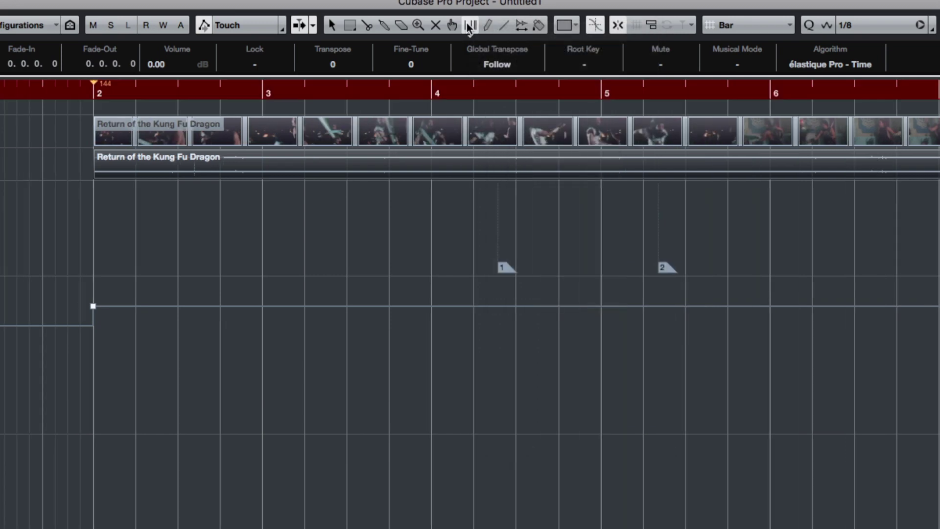
left_click(651, 25)
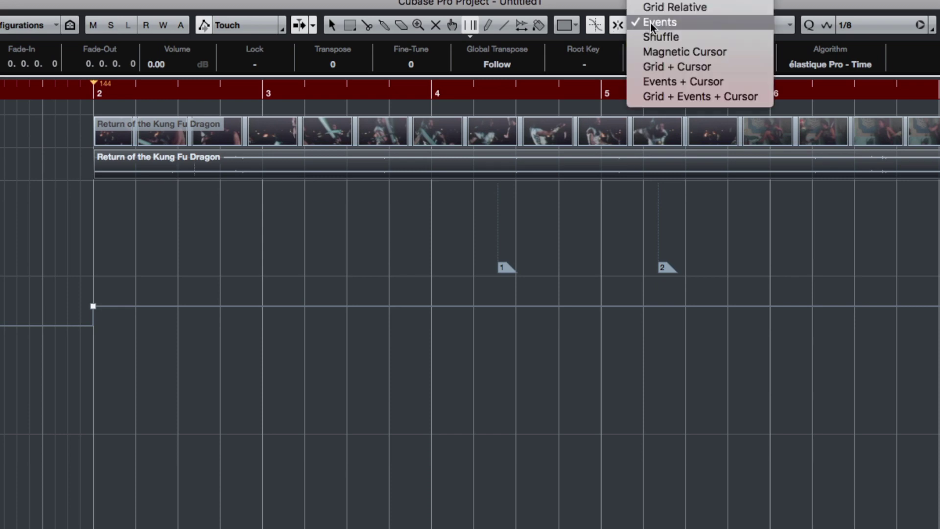
left_click(651, 22)
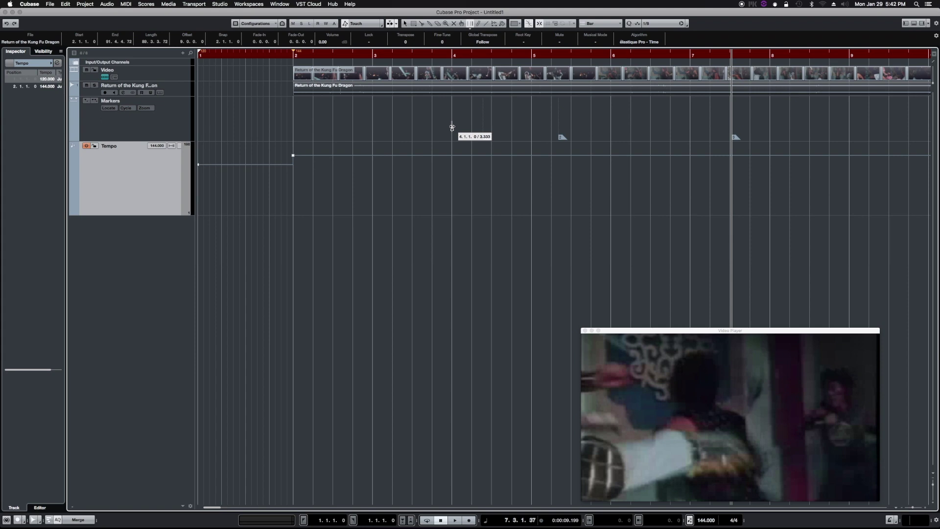
Warp the bar 4 and 5 downbeats onto markers 1 and 2, pulling bar 7 toward marker 3.
left_click_drag(452, 127, 484, 125)
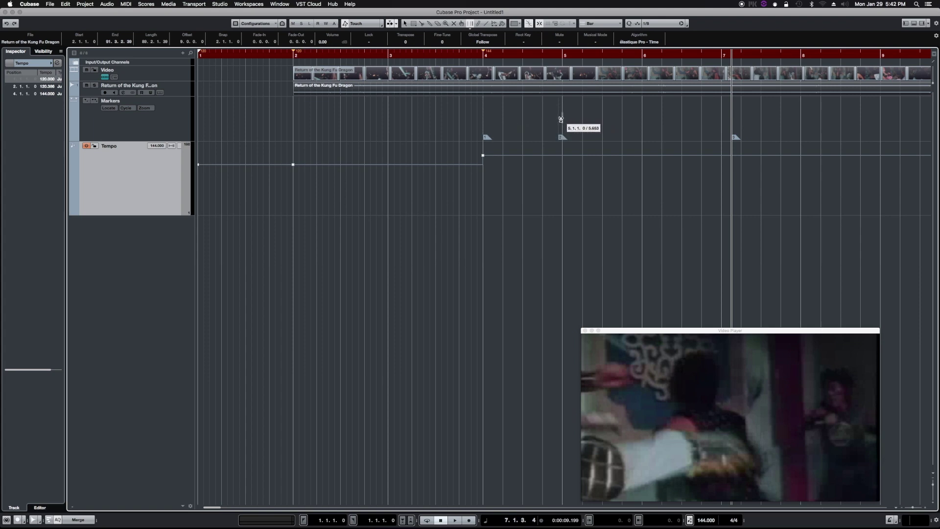
left_click_drag(561, 118, 559, 120)
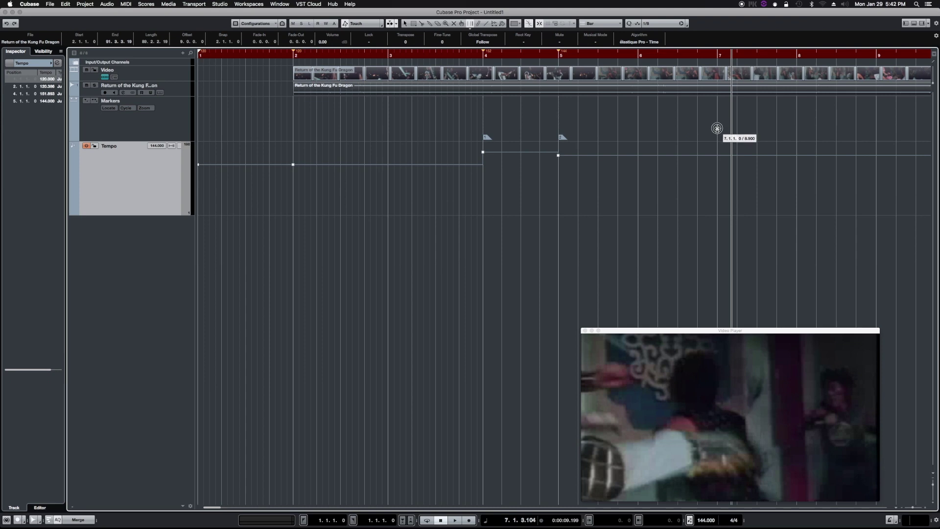
left_click_drag(716, 126, 733, 129)
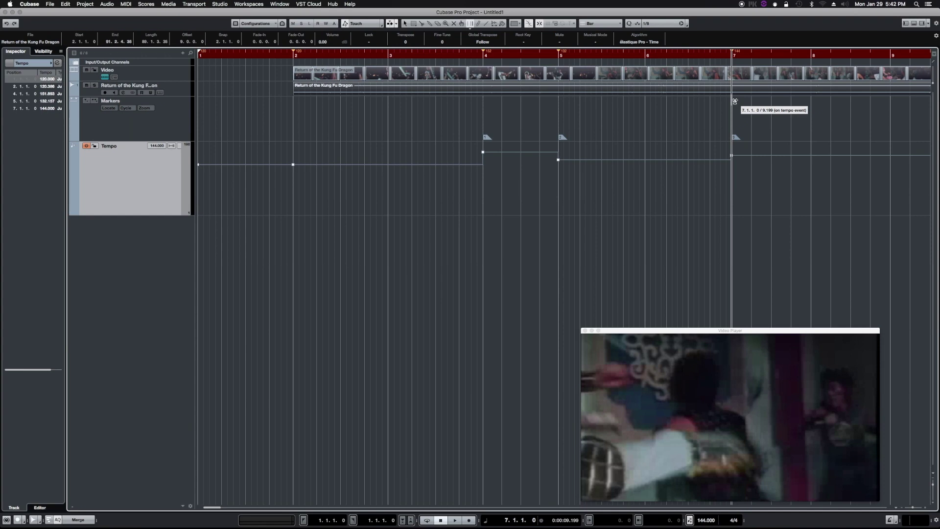
Fix the bar 7 warp, removing a mistaken bar 8 change, so bar 7 lands on marker 3.
left_click_drag(729, 114, 721, 121)
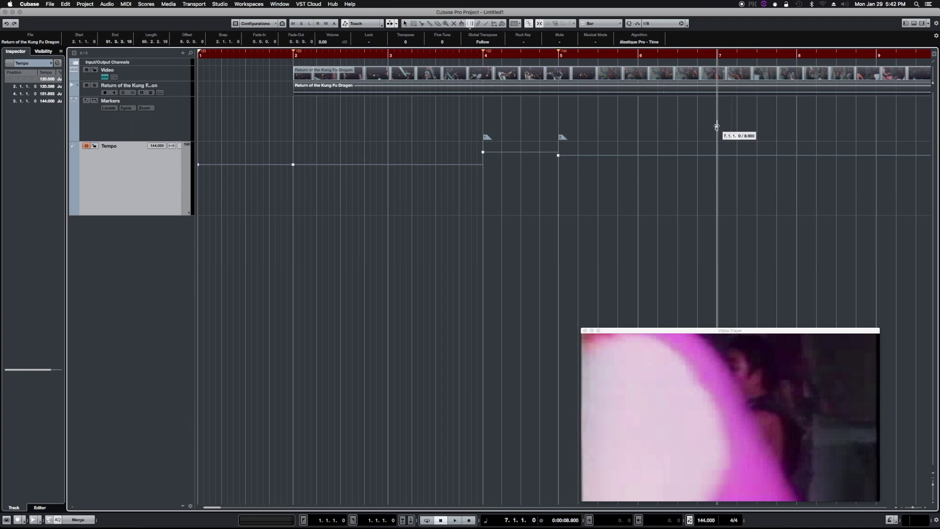
left_click(717, 126)
left_click_drag(716, 126, 730, 128)
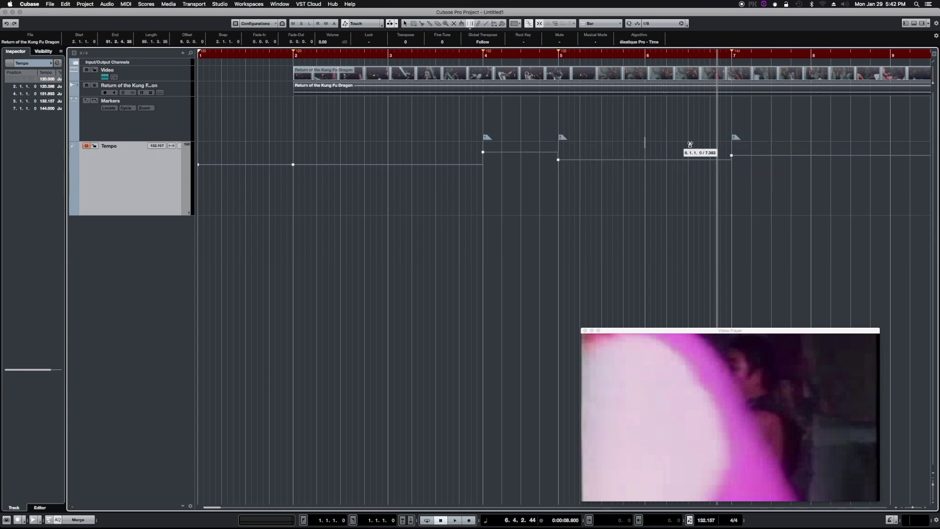
key("super+z")
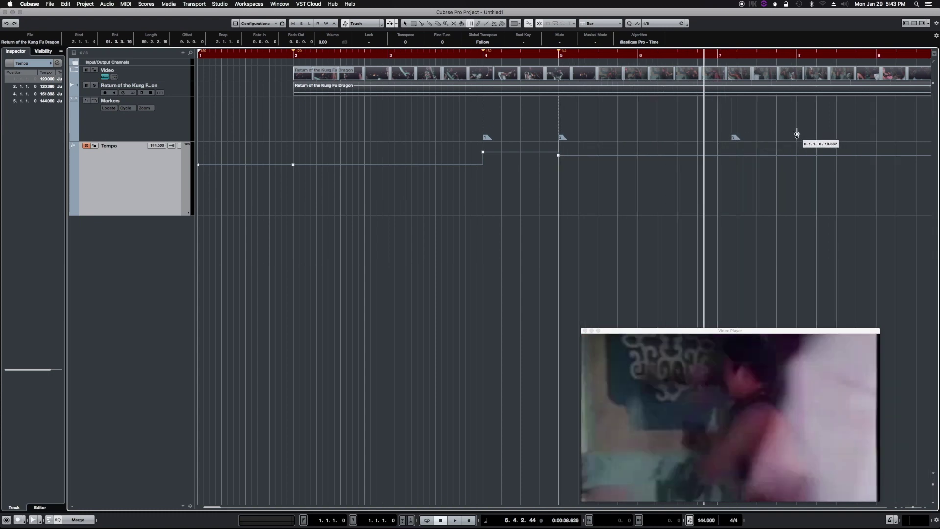
left_click_drag(798, 135, 731, 137)
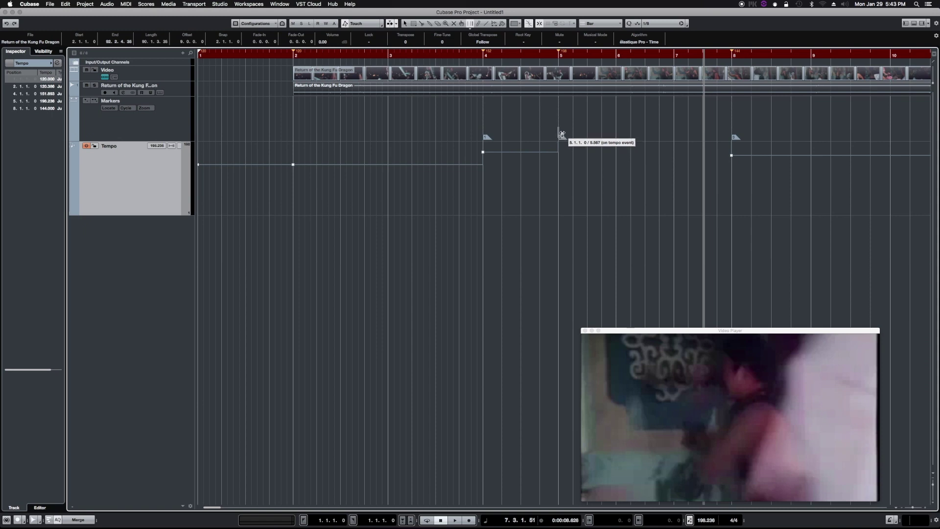
left_click(732, 140, "shift")
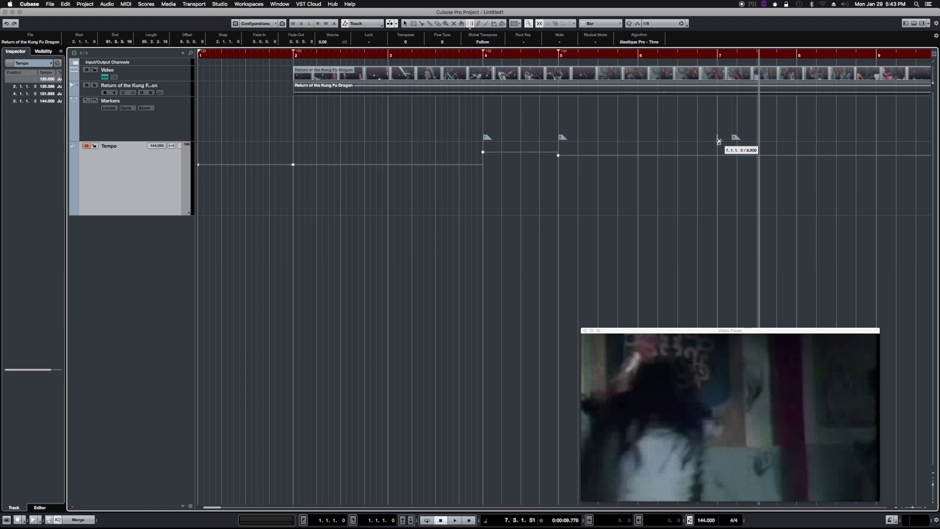
left_click_drag(719, 142, 731, 143)
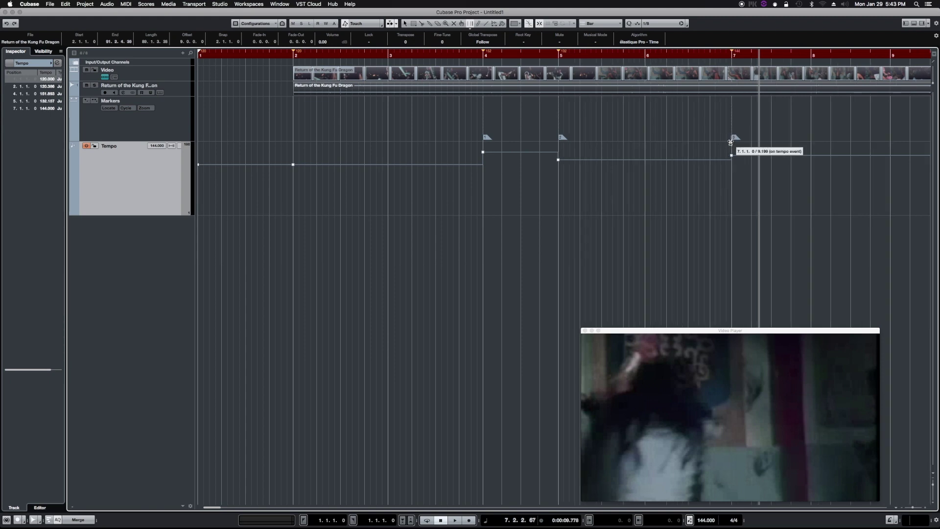
left_click(57, 62)
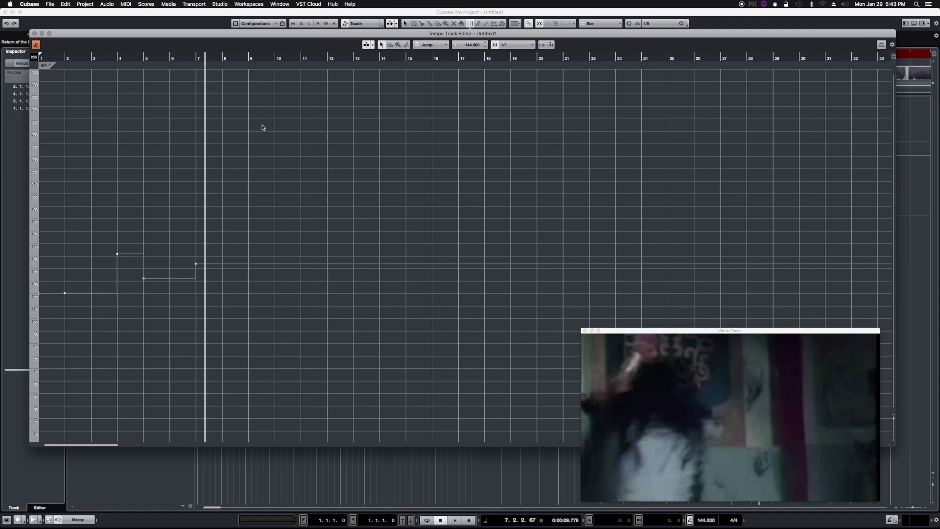
key("h")
key("h")
key("h")
key("h")
key("h")
key("h")
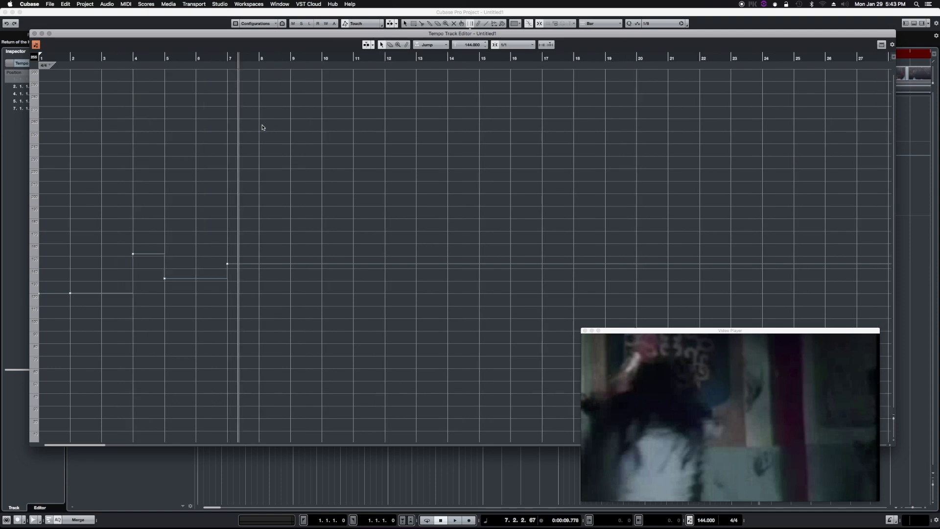
key("h")
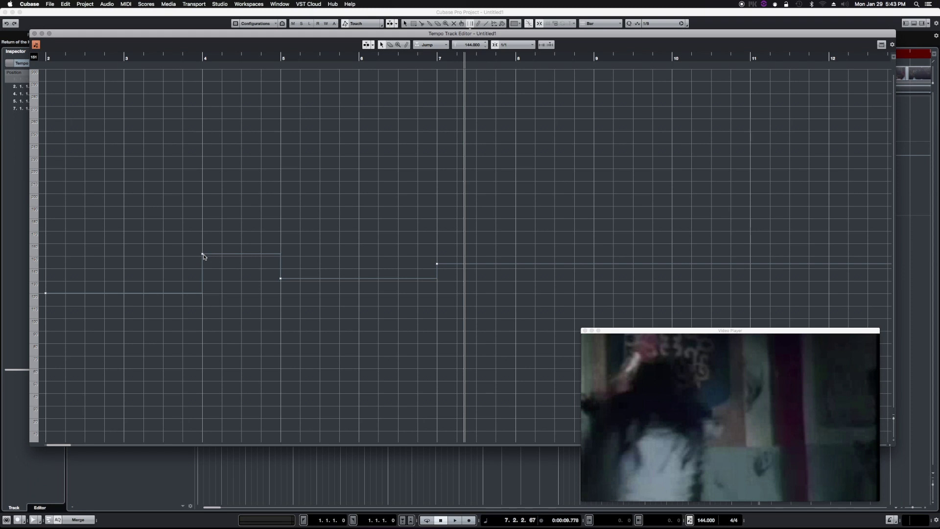
left_click(34, 33)
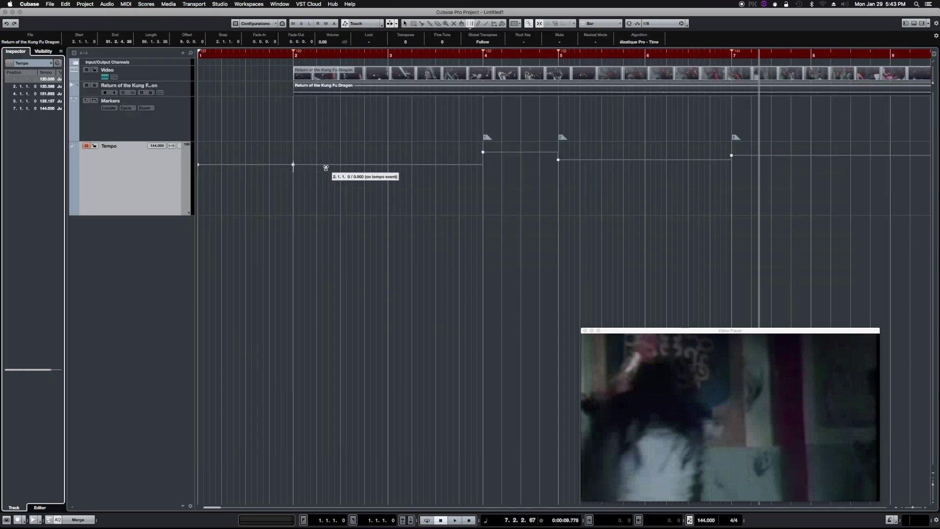